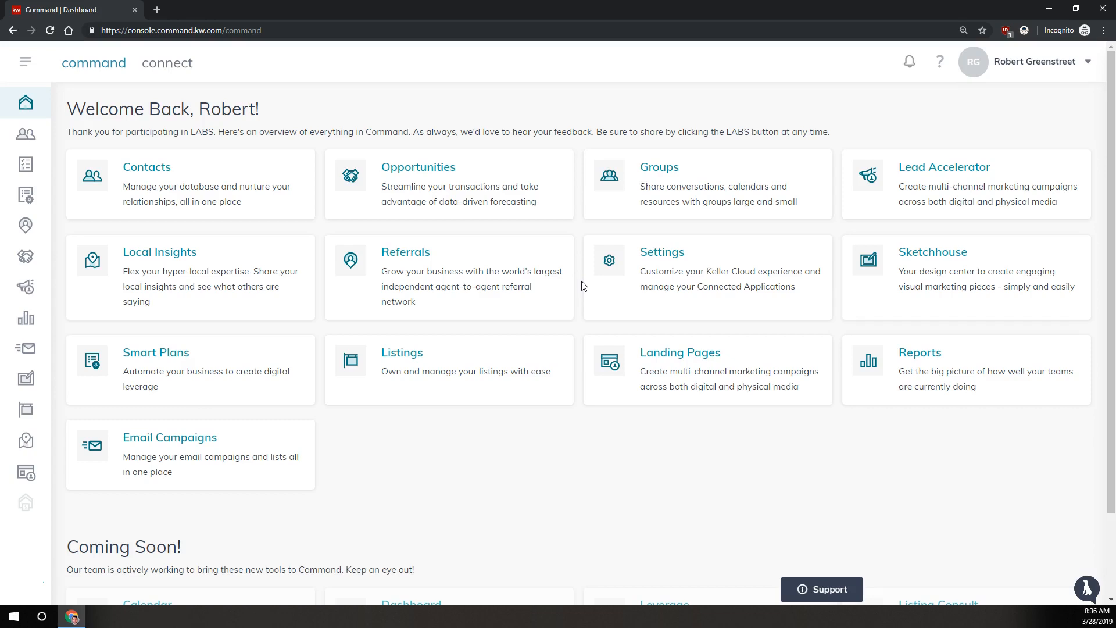
Search the contacts for the family surname and open the husband's contact record.
left_click(584, 287)
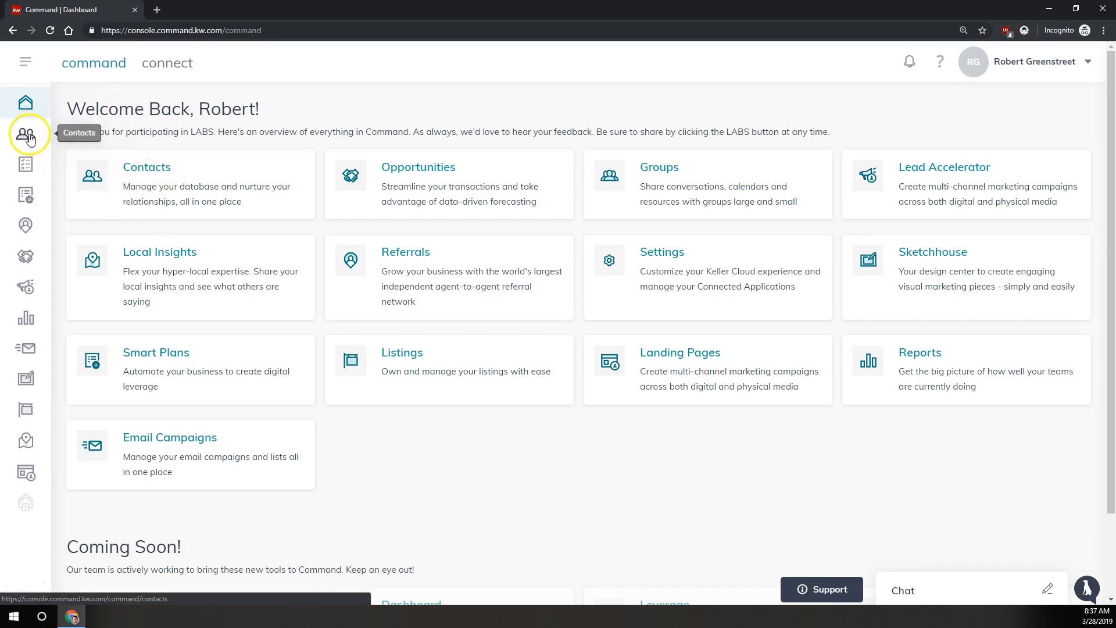
left_click(98, 177)
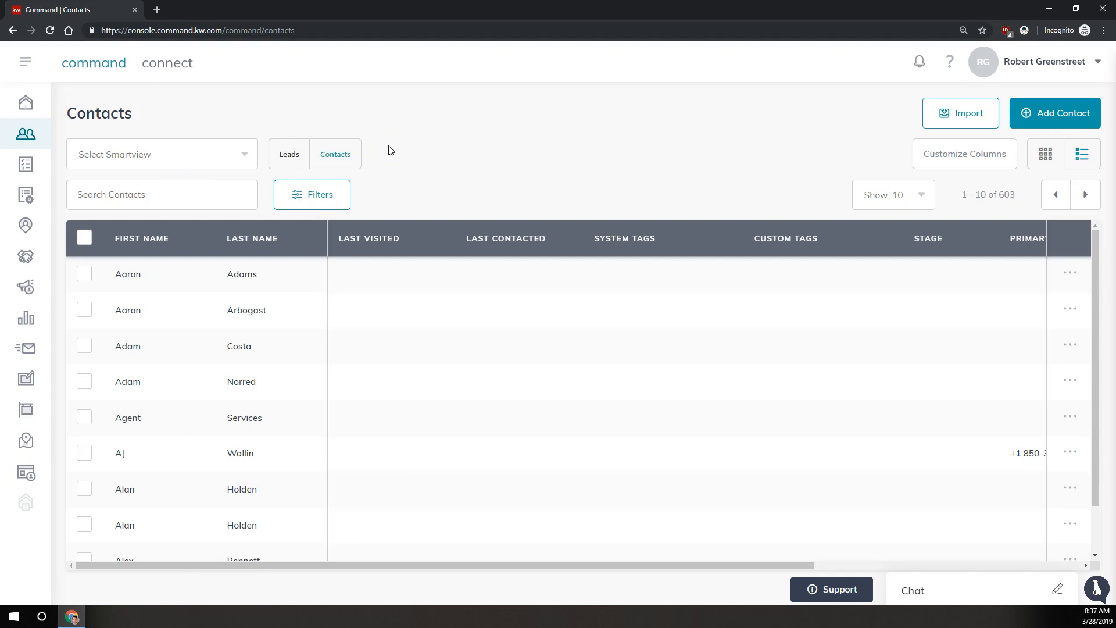
left_click(165, 189)
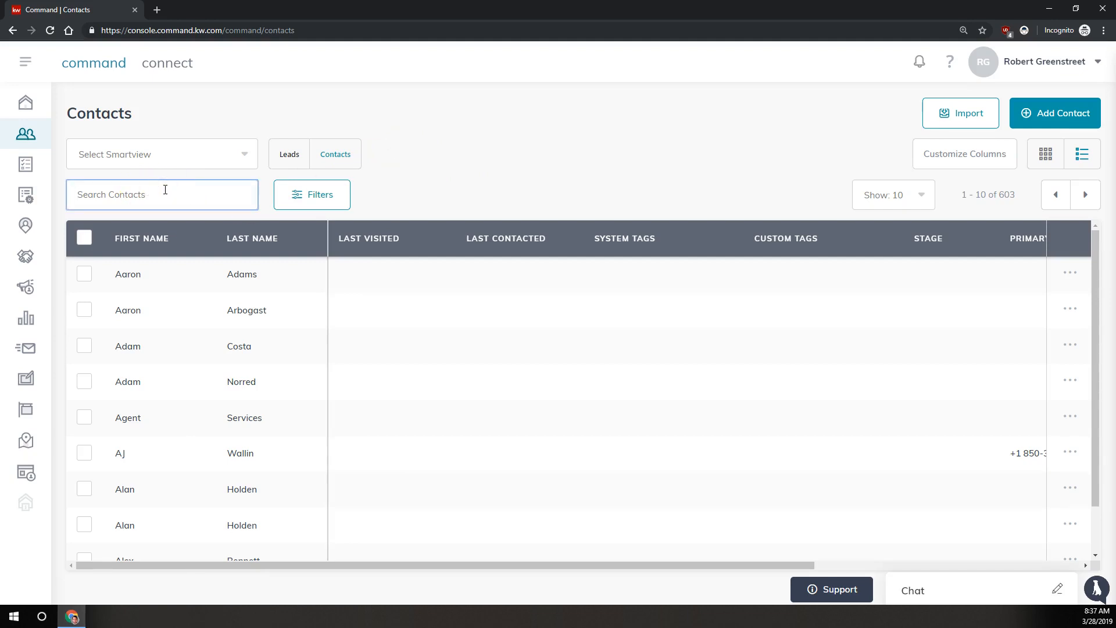
type("smith")
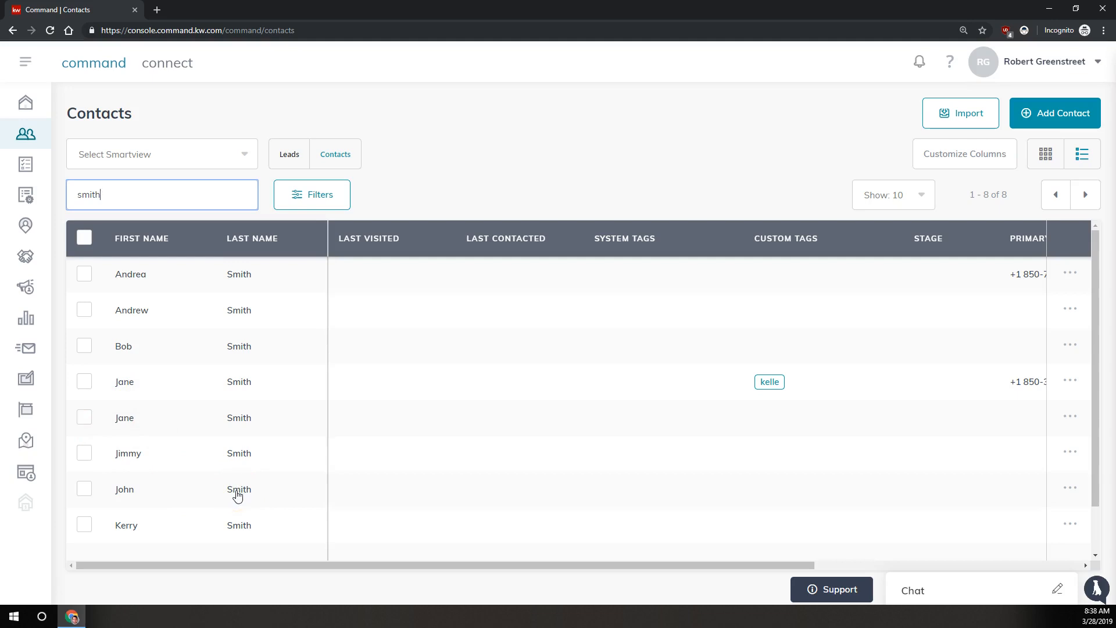
left_click(237, 492)
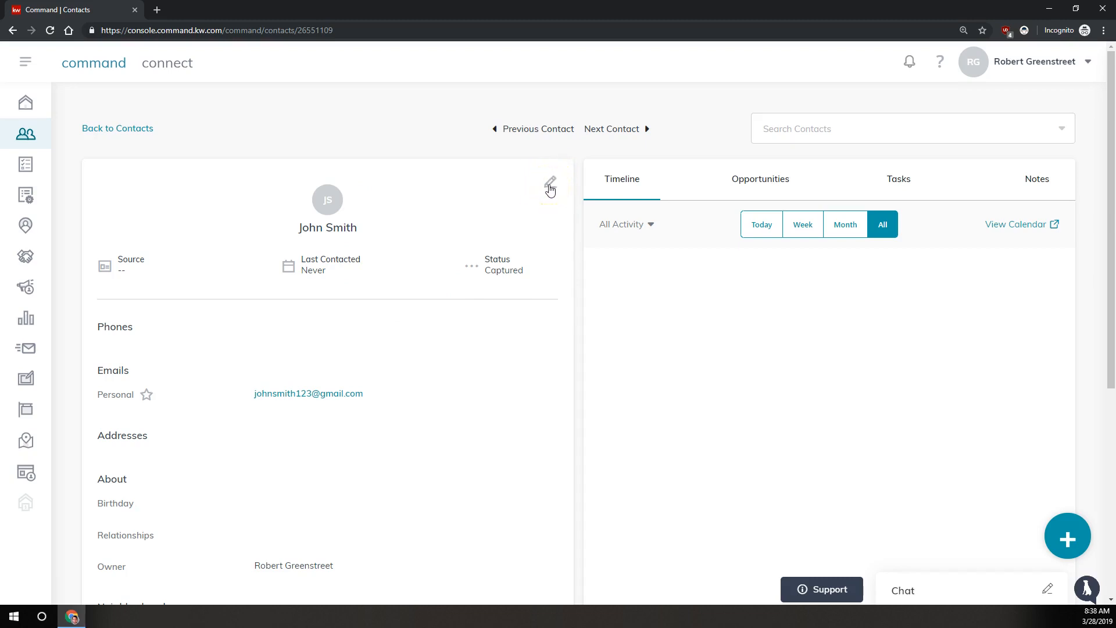
Add the wife's contact as Spouse under the husband's Relationships and save.
left_click(549, 186)
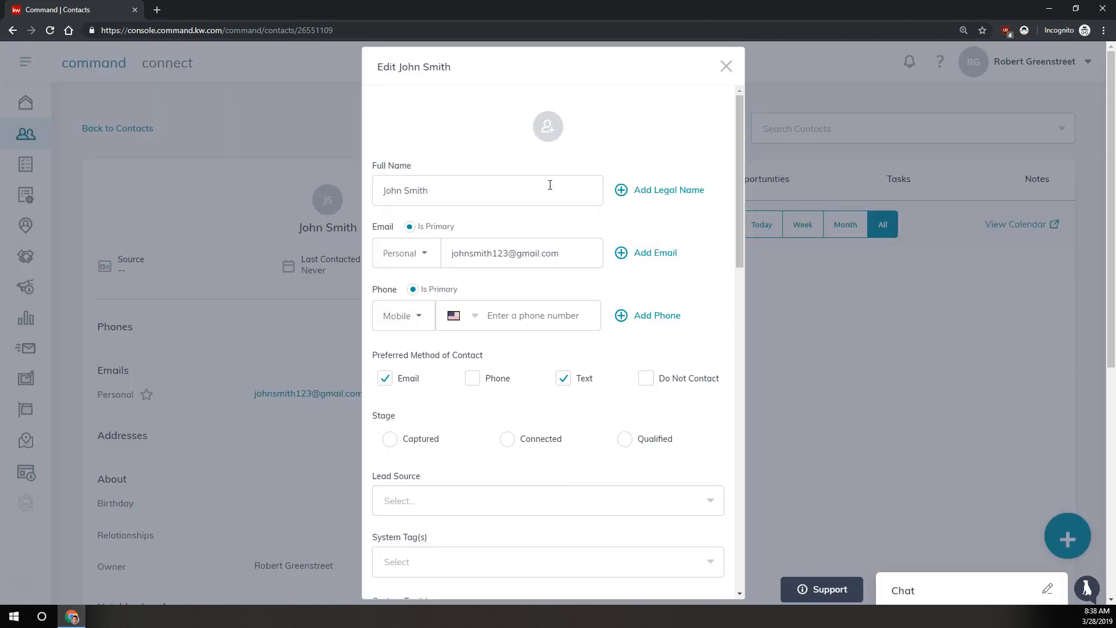
scroll(543, 191, "down", 8)
scroll(541, 198, "down", 9)
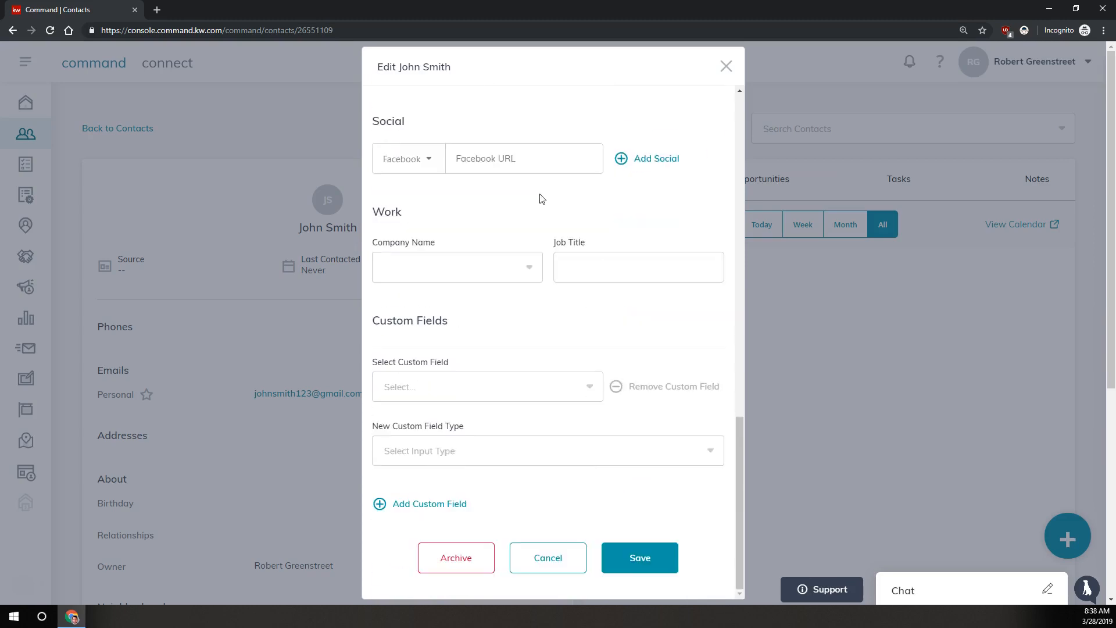
scroll(541, 199, "up", 5)
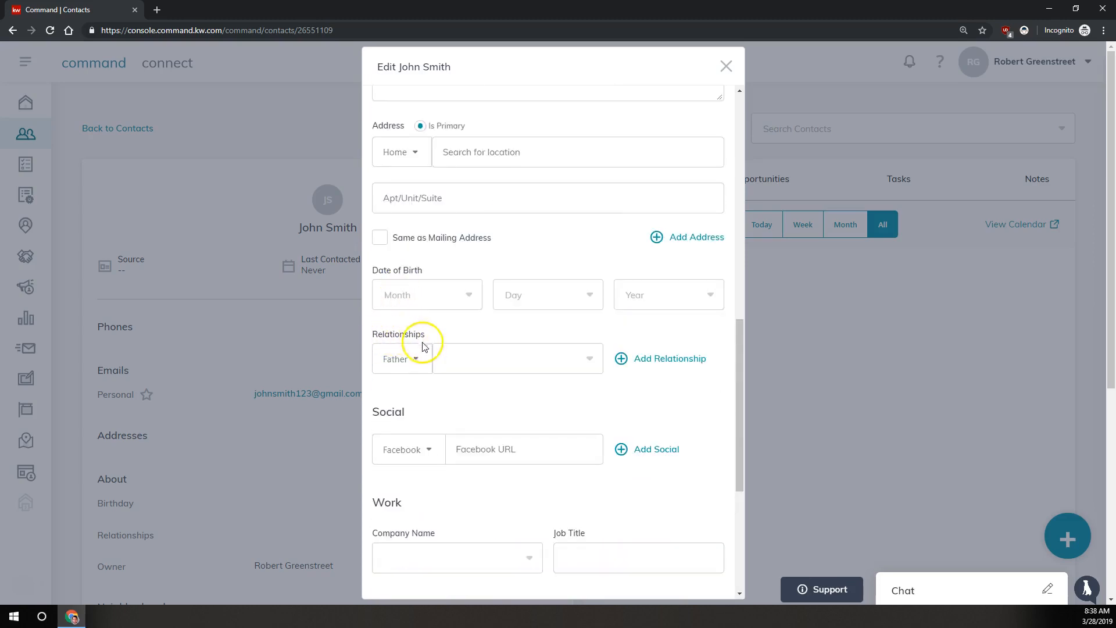
left_click(409, 357)
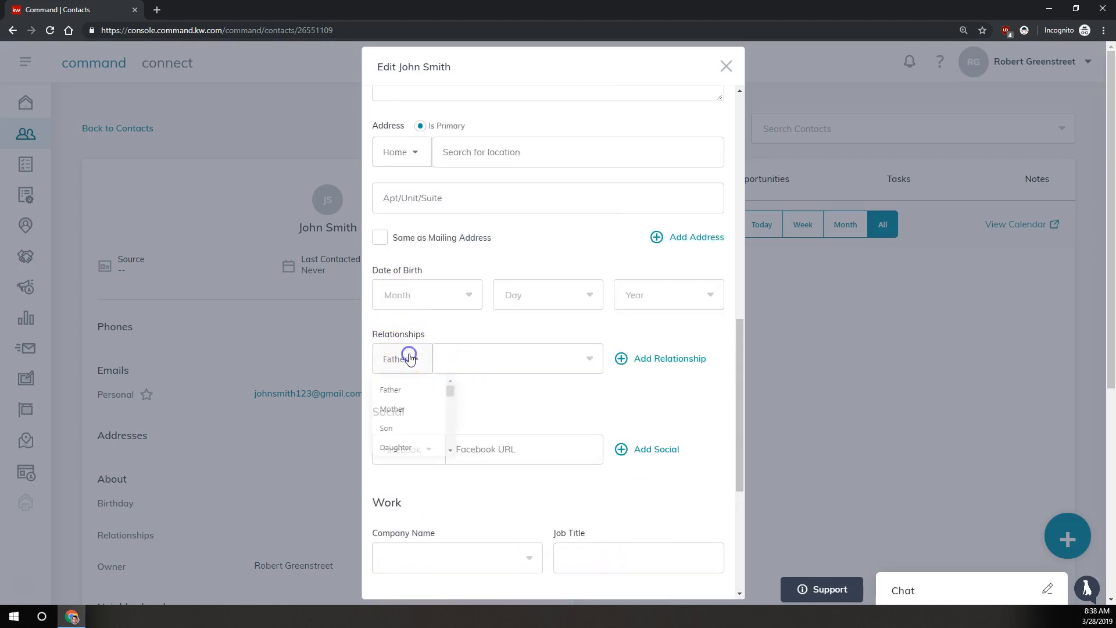
mouse_move(450, 391)
left_mouse_down()
mouse_move(453, 446)
mouse_move(440, 383)
mouse_move(450, 406)
left_mouse_up()
left_click(393, 407)
left_click(505, 363)
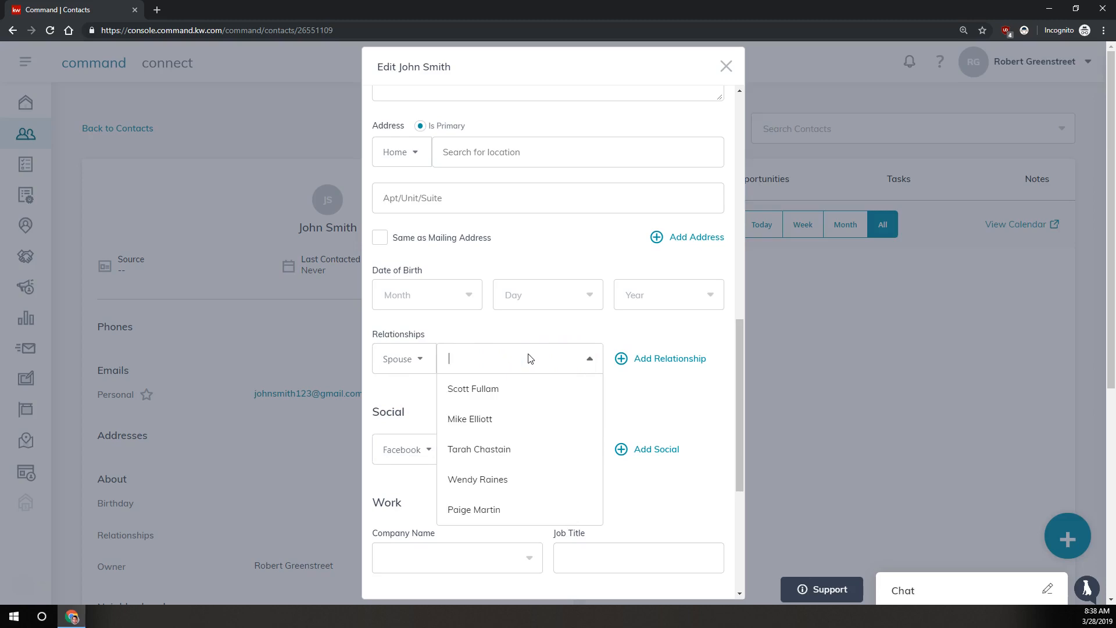
type("jane smith")
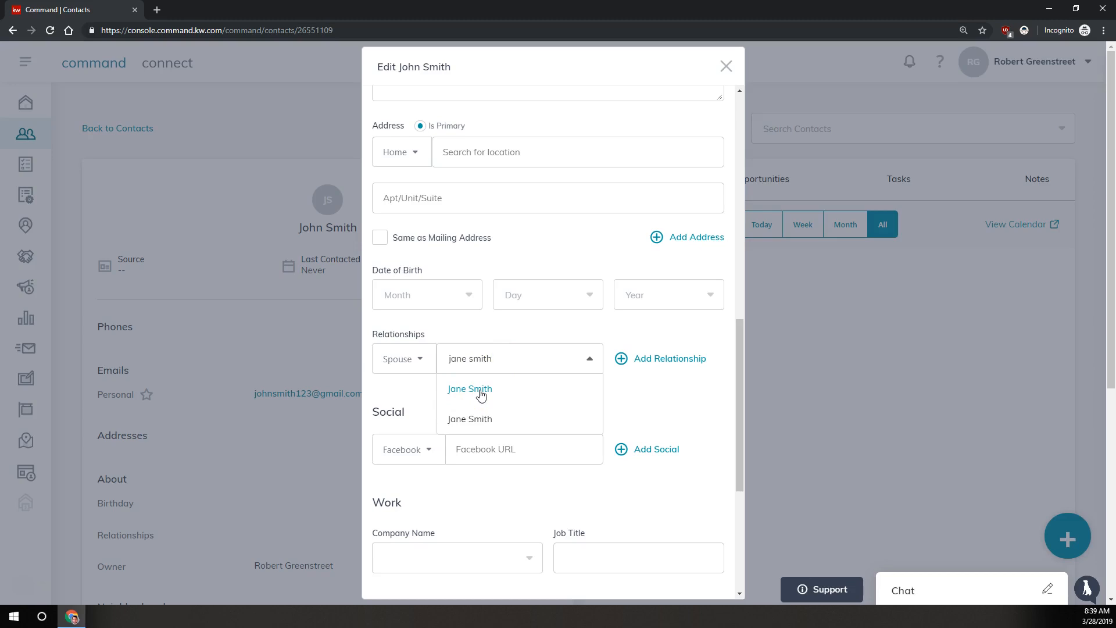
left_click(479, 392)
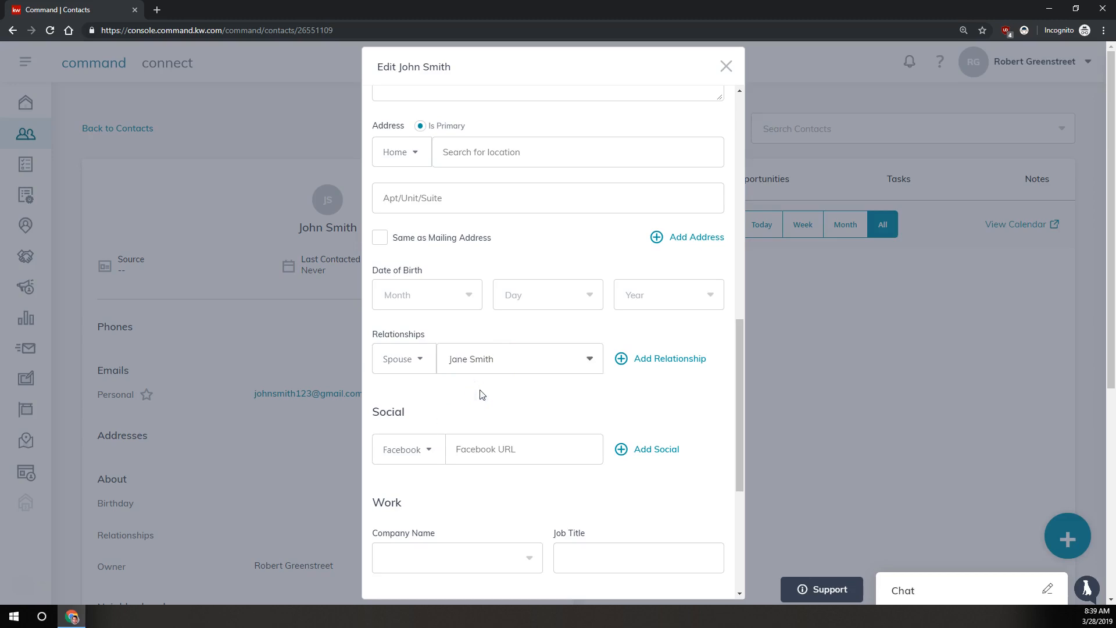
scroll(541, 395, "down", 5)
left_click(645, 556)
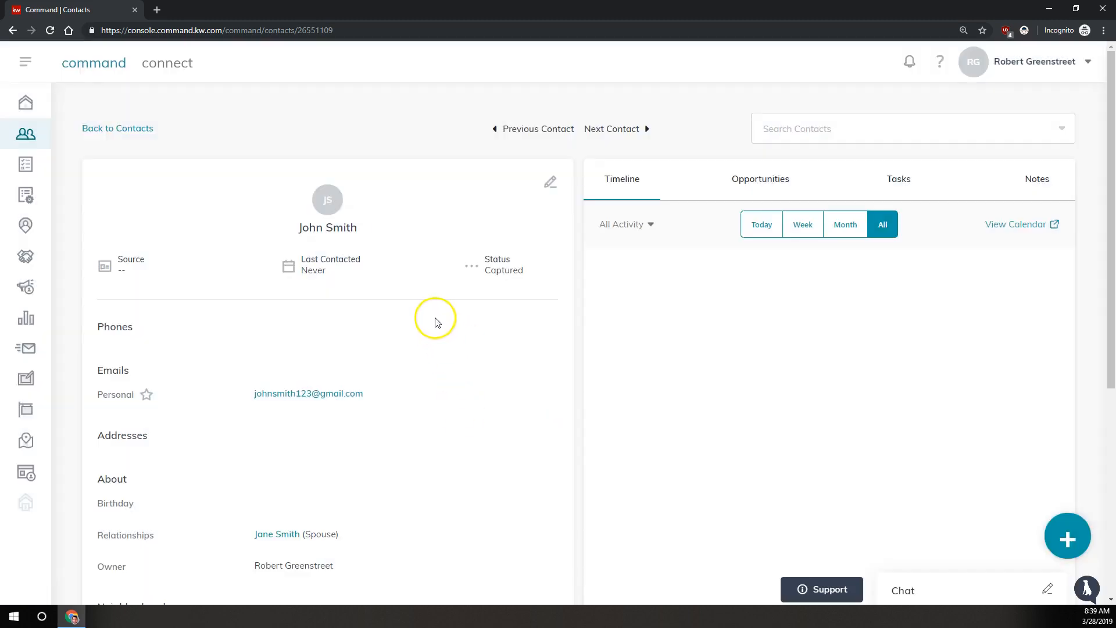
Follow the Spouse link under Relationships to the wife's contact record.
left_click_drag(94, 535, 230, 528)
left_click(251, 536)
left_click(356, 522)
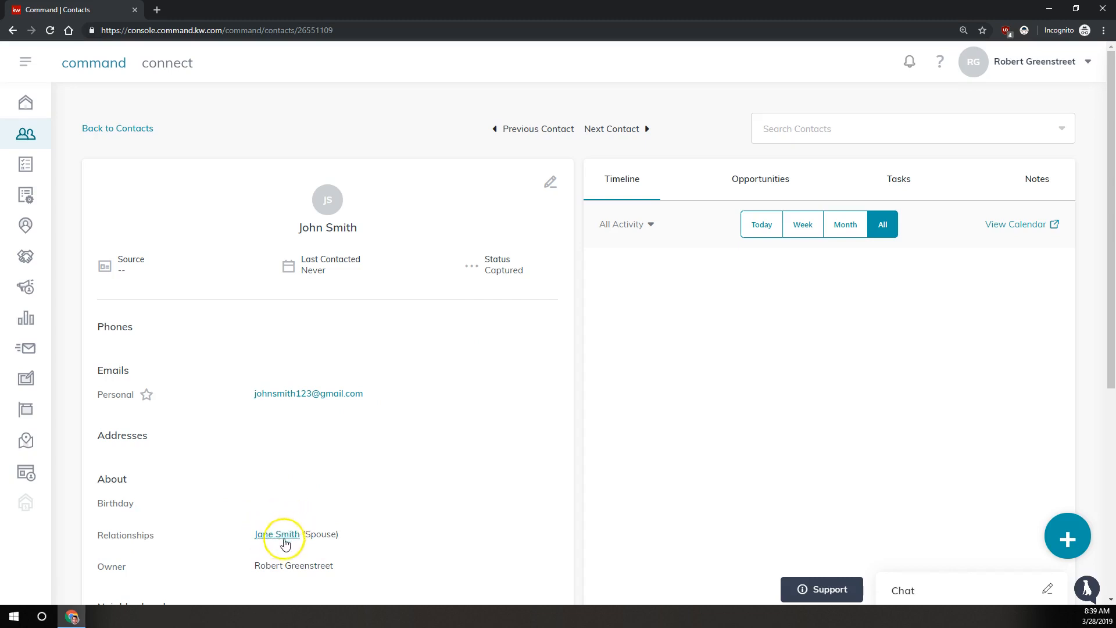
left_click(284, 538)
left_click(405, 459)
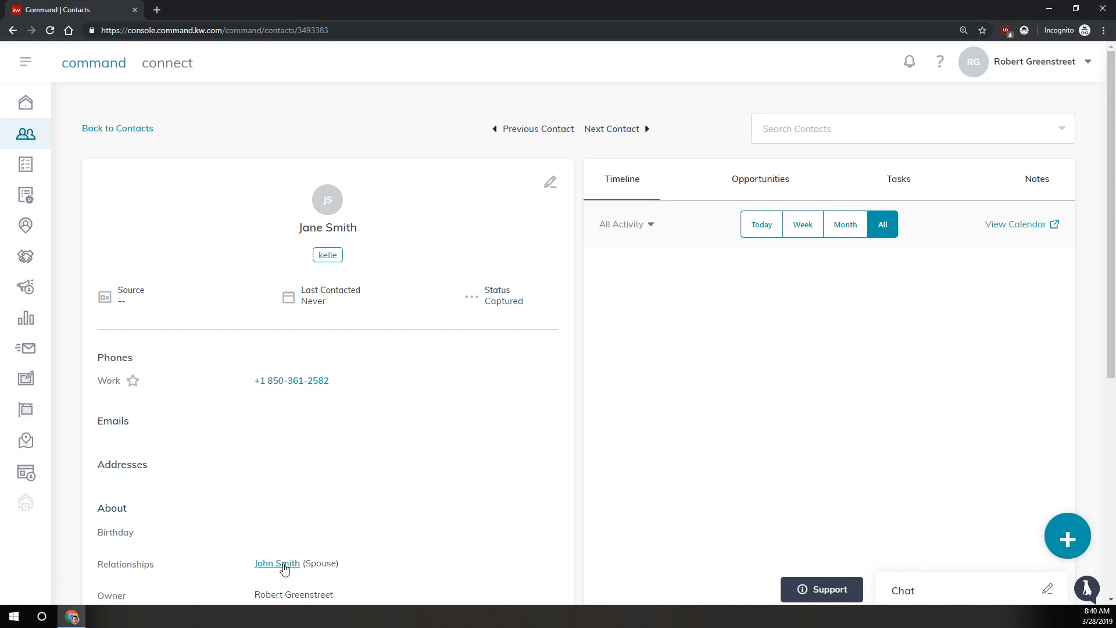
left_click(279, 563)
Add a second relationship linking the son's contact as Son on the wife's record, and save.
left_click(549, 182)
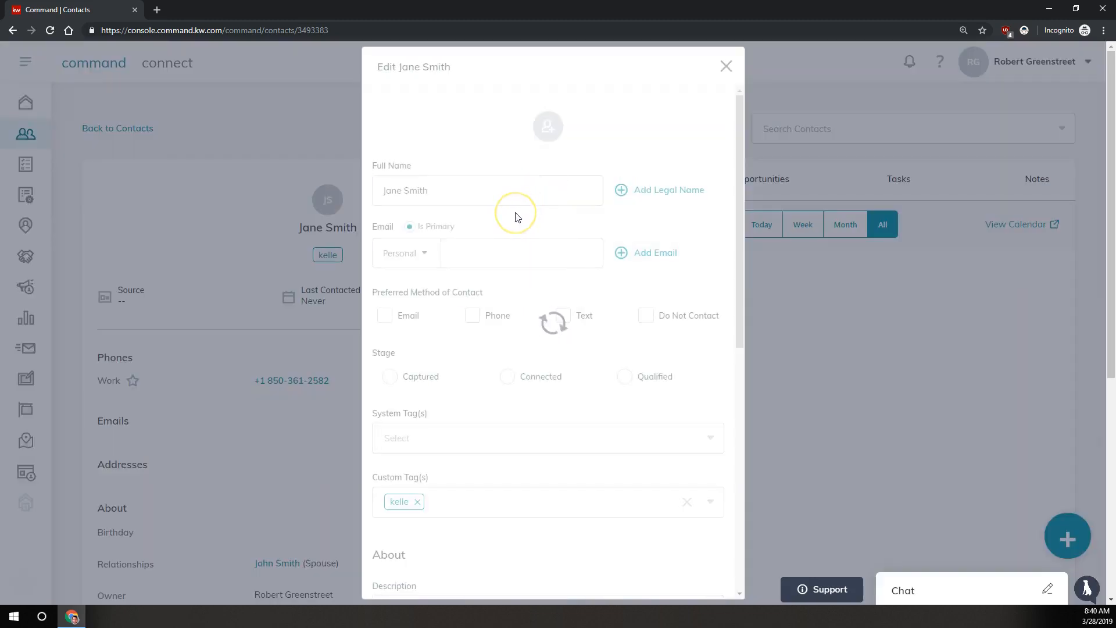
scroll(433, 288, "down", 5)
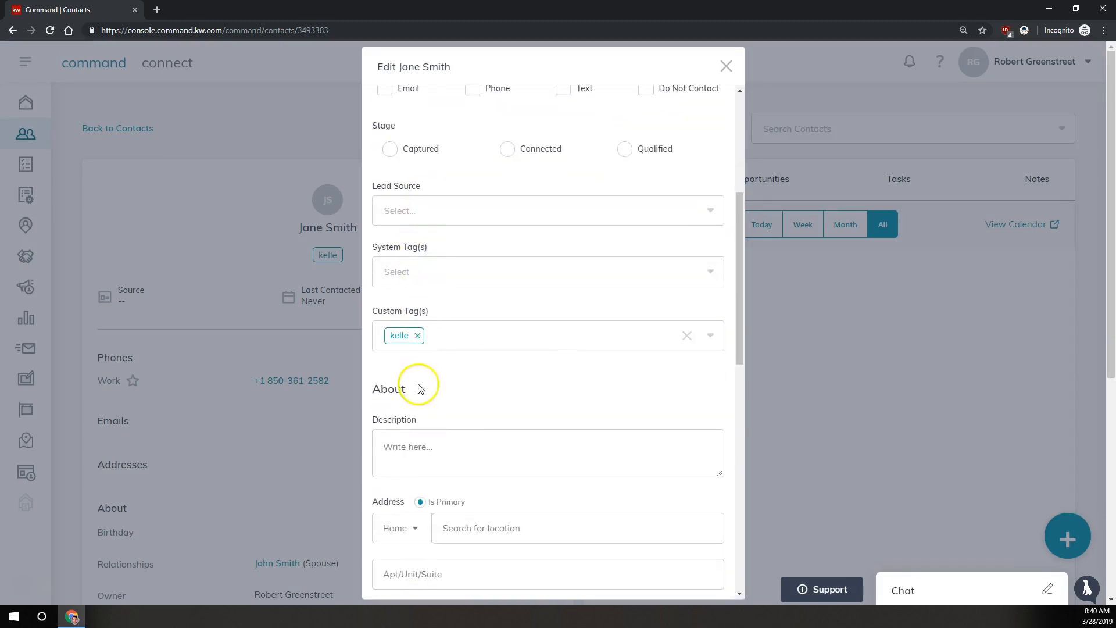
scroll(411, 374, "down", 5)
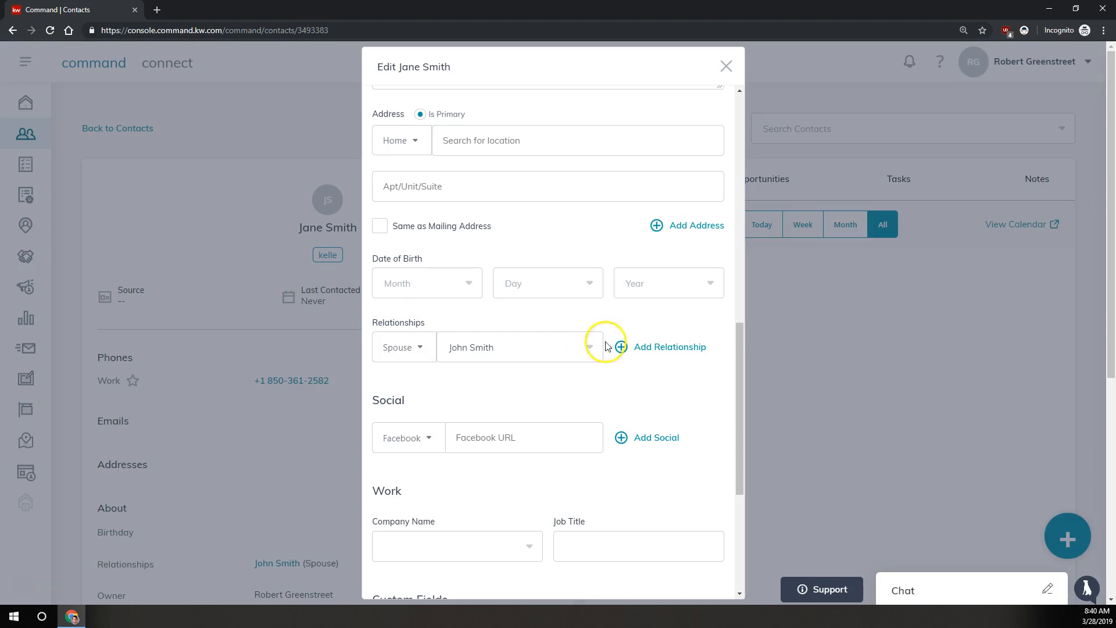
left_click(651, 351)
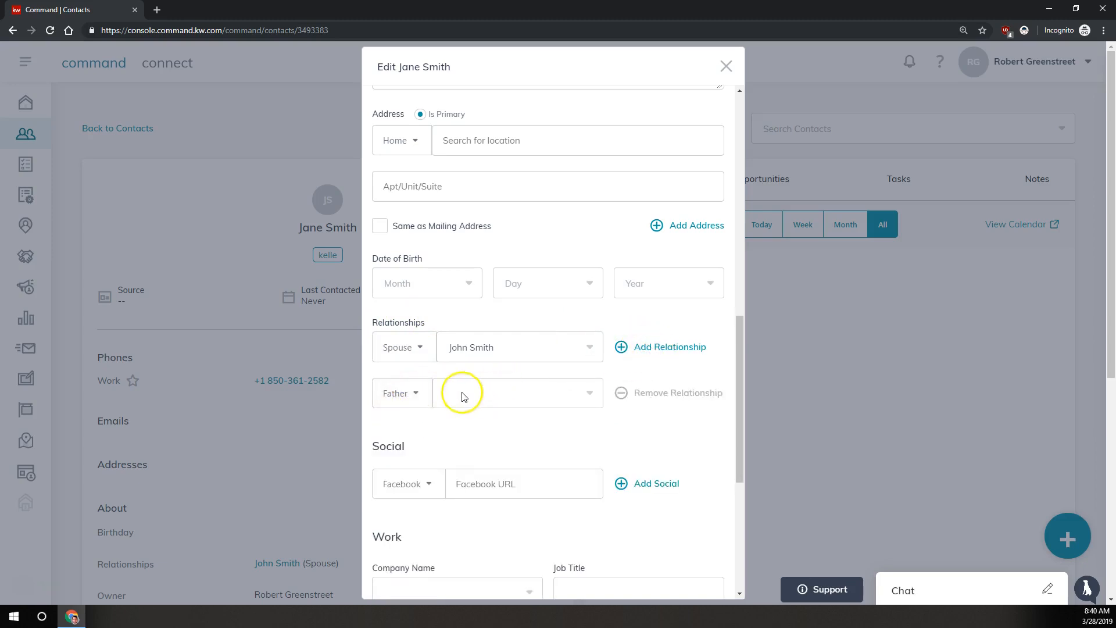
left_click(420, 394)
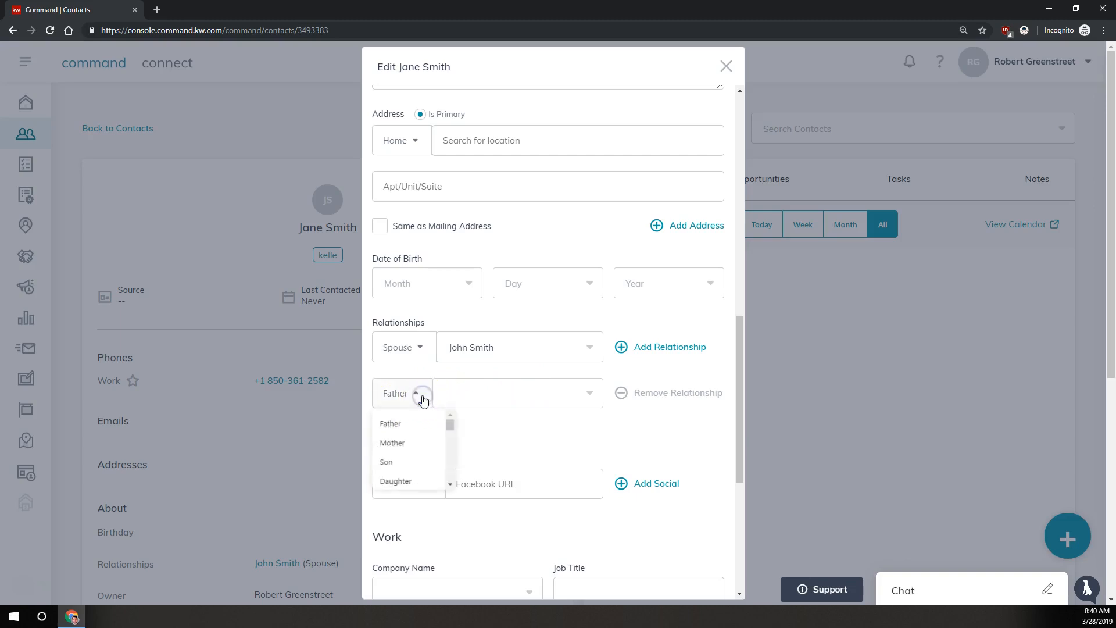
left_click(387, 462)
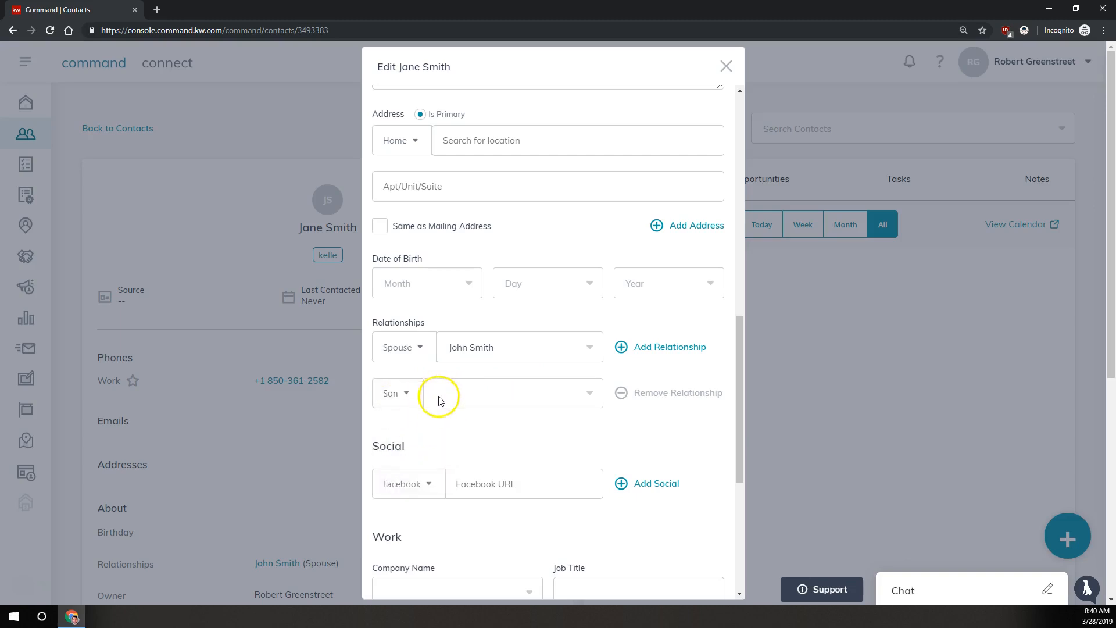
left_click(459, 393)
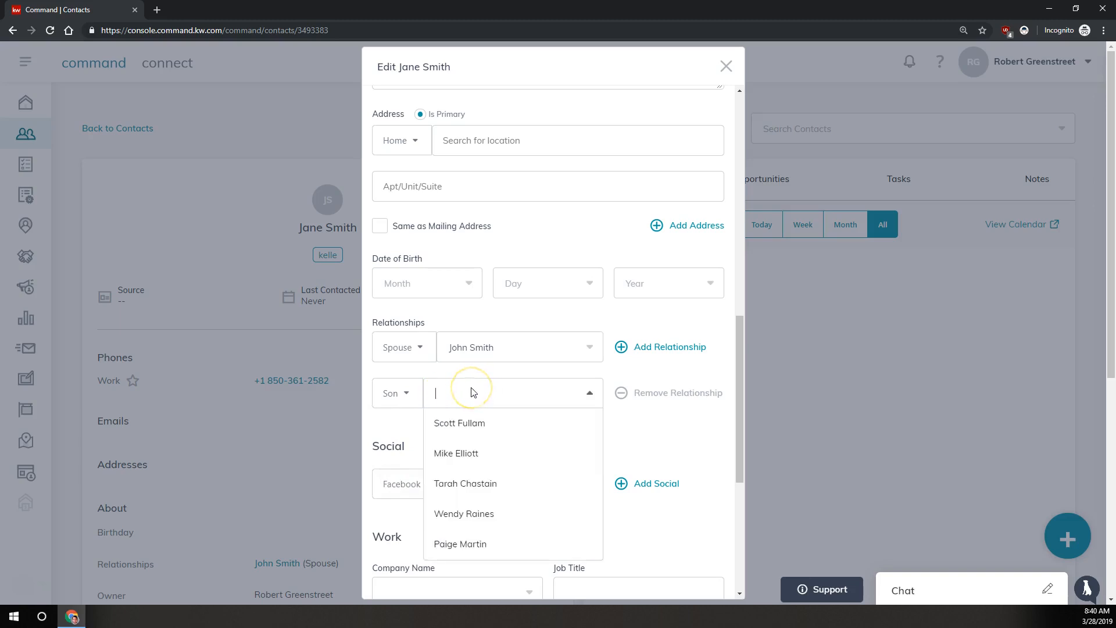
type("jimmy")
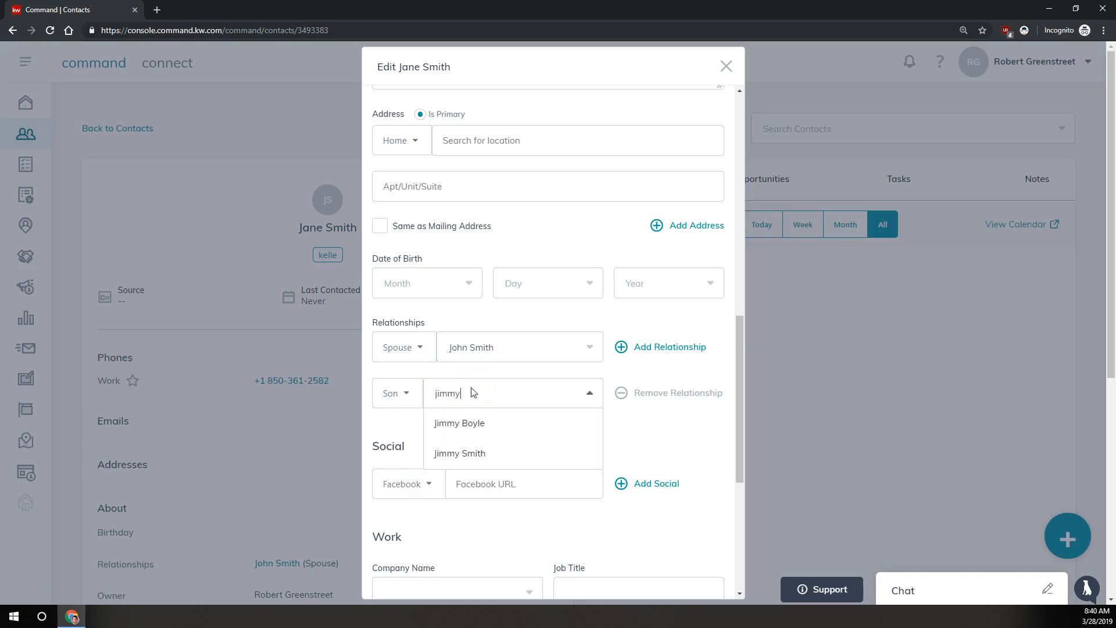
left_click(472, 454)
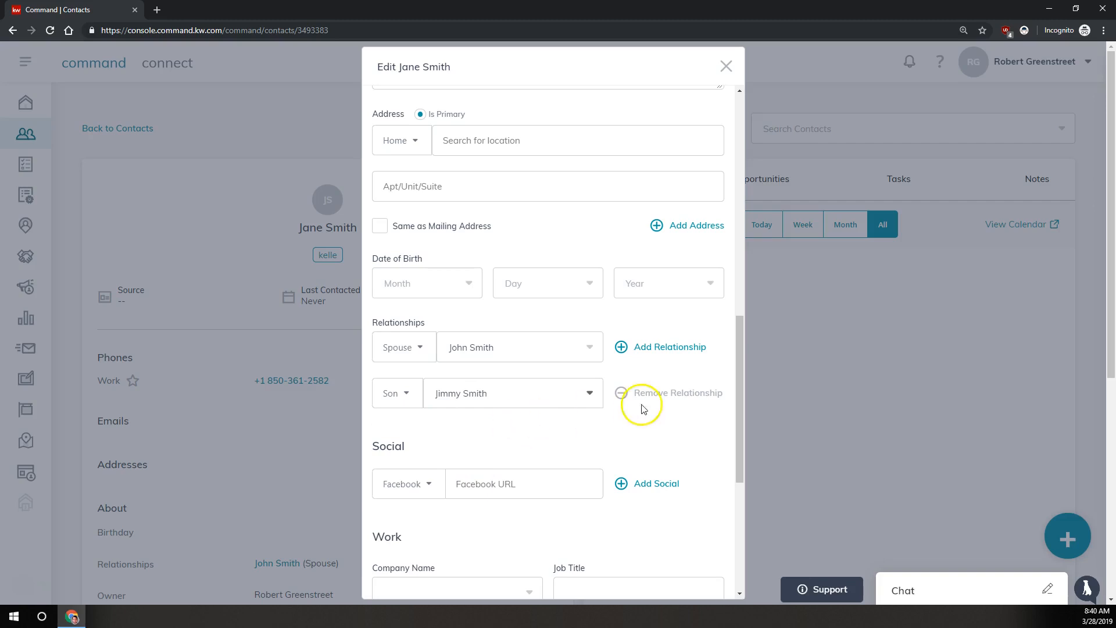
scroll(519, 373, "down", 4)
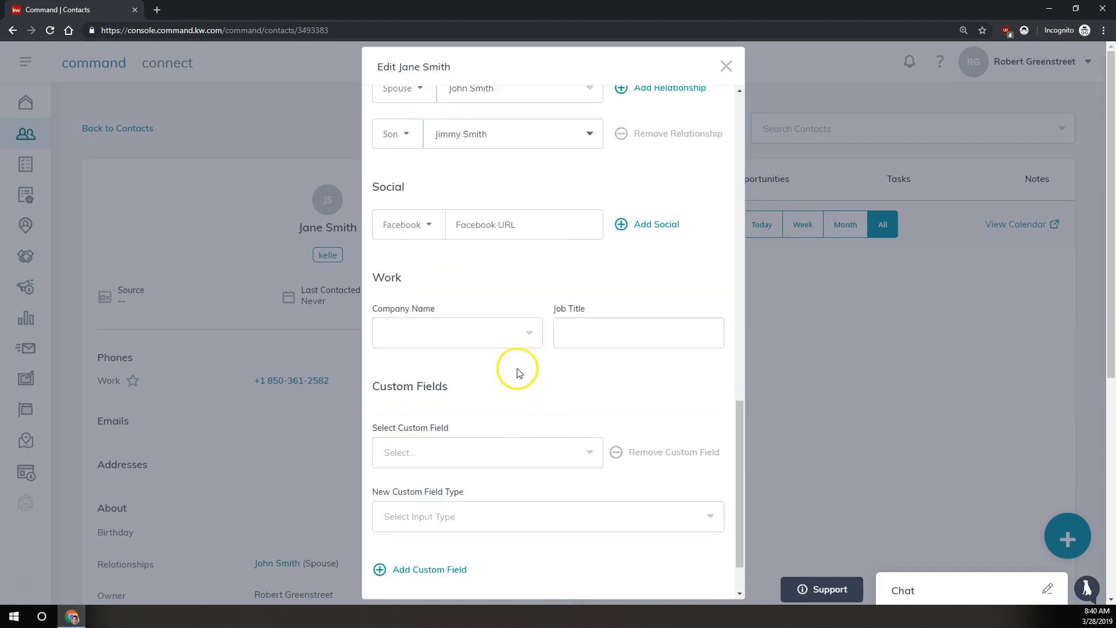
scroll(519, 372, "down", 1)
left_click(649, 558)
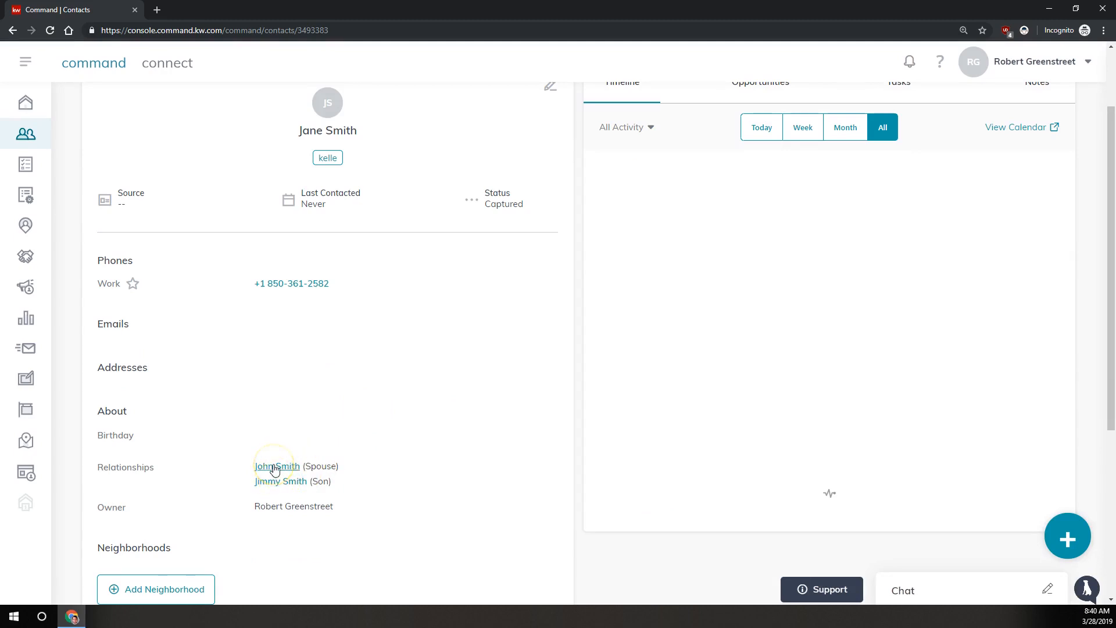
Return to the husband's contact page via the Spouse link on the wife's record.
left_click(274, 466)
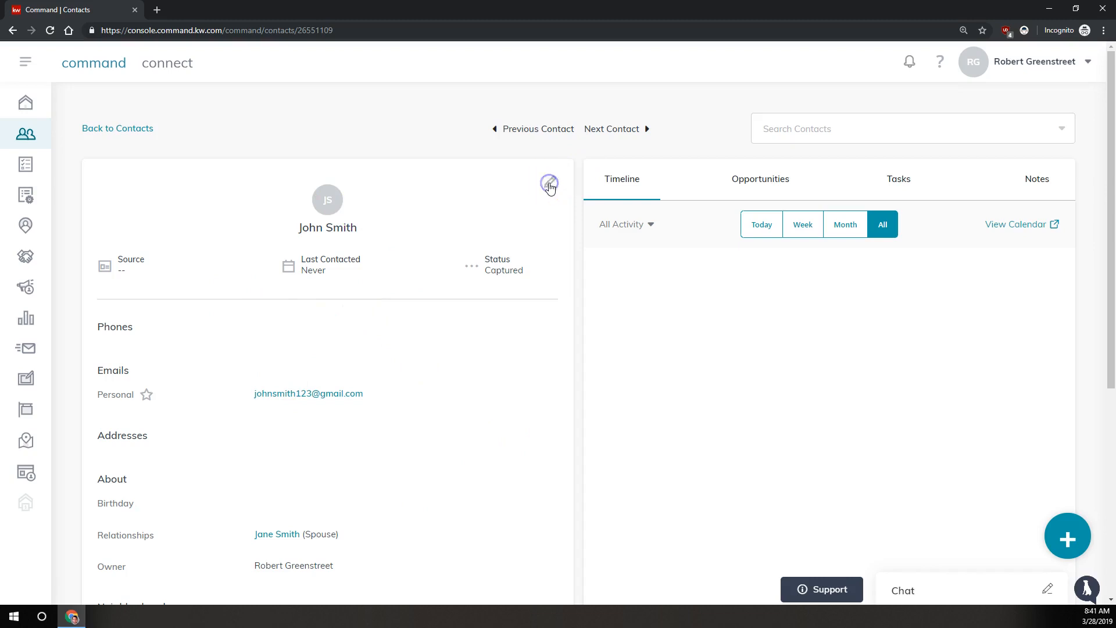
Add a Father relationship to the father's contact on the husband's record and save.
left_click(549, 184)
scroll(486, 286, "down", 10)
scroll(487, 286, "down", 2)
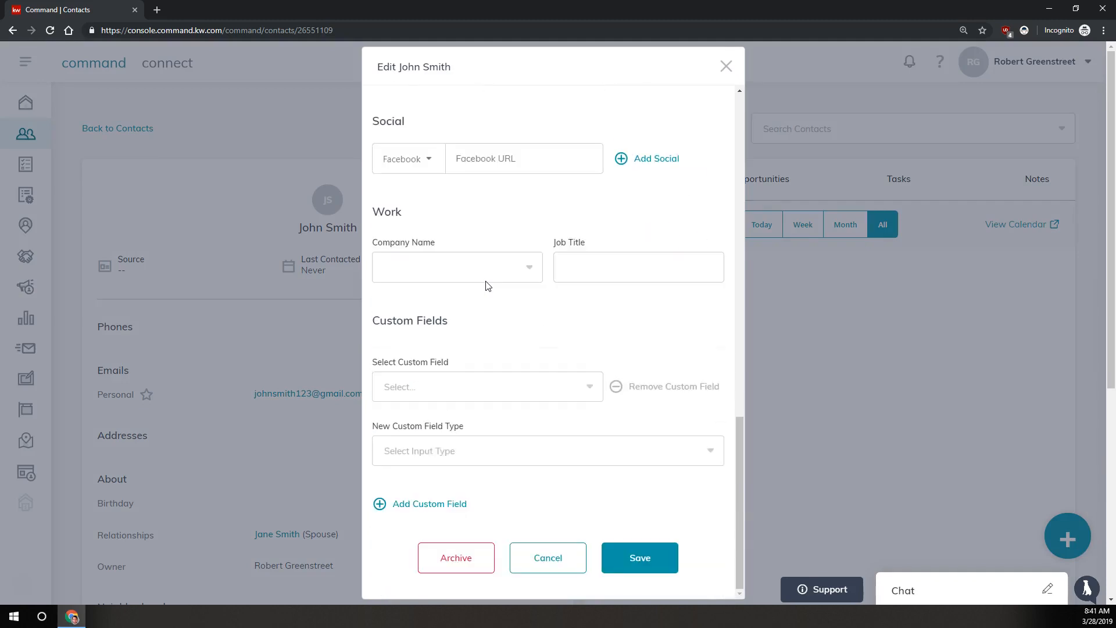
scroll(487, 285, "up", 6)
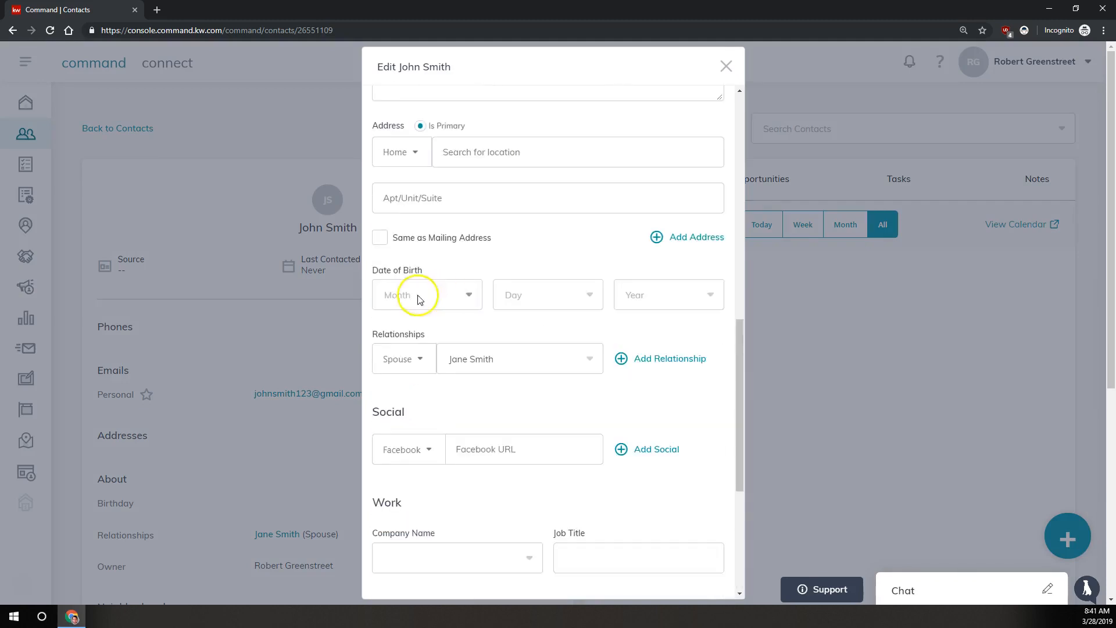
left_click(652, 356)
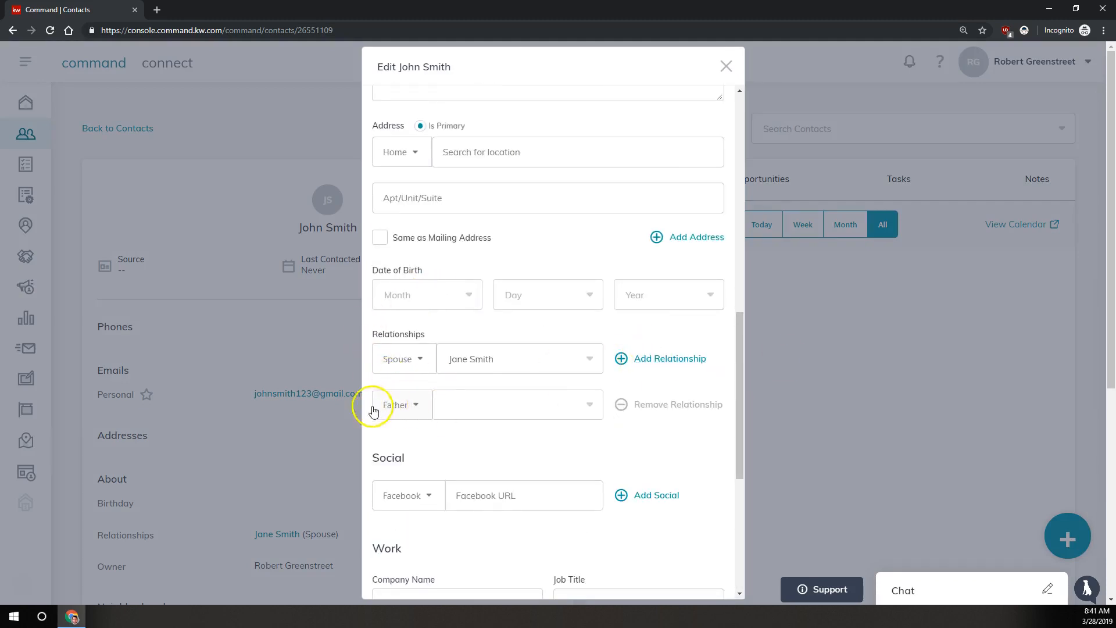
left_click(465, 406)
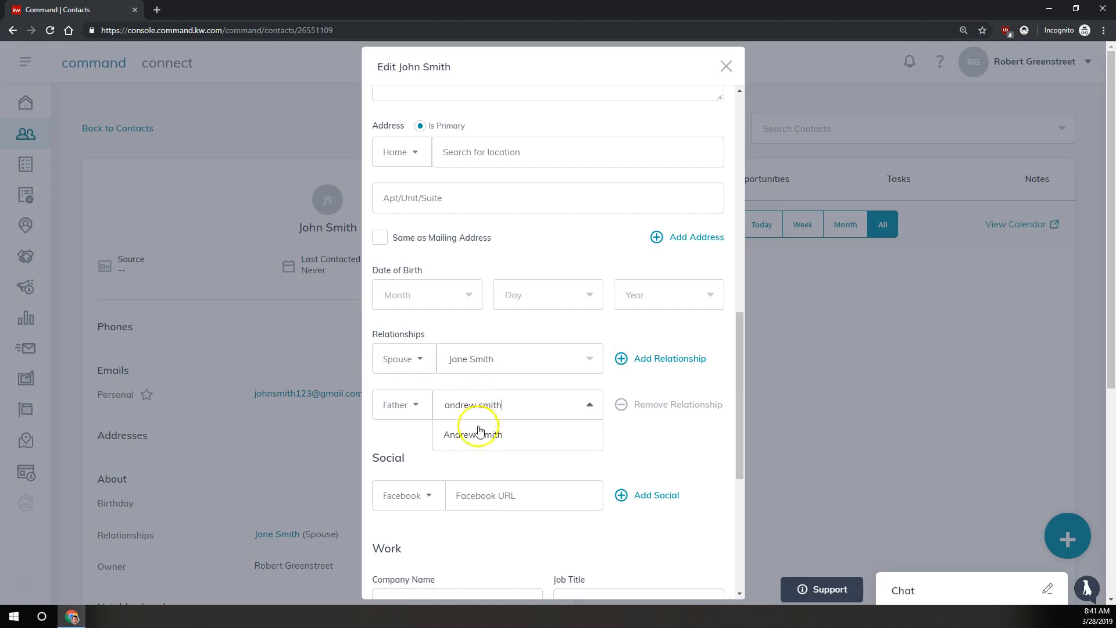
left_click(465, 434)
scroll(535, 357, "down", 6)
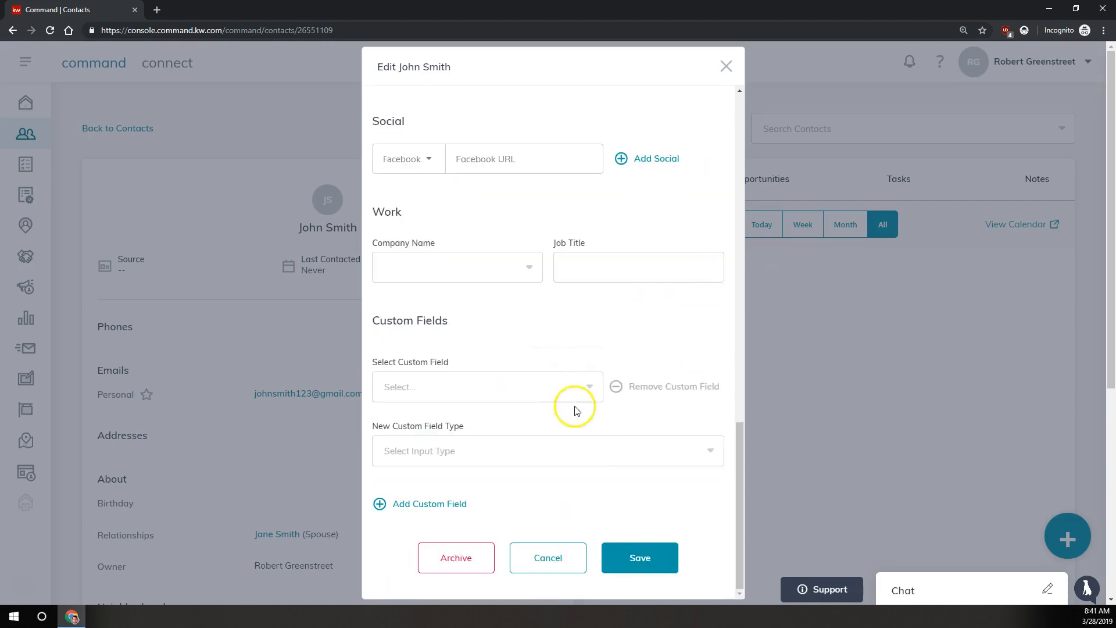
left_click(642, 554)
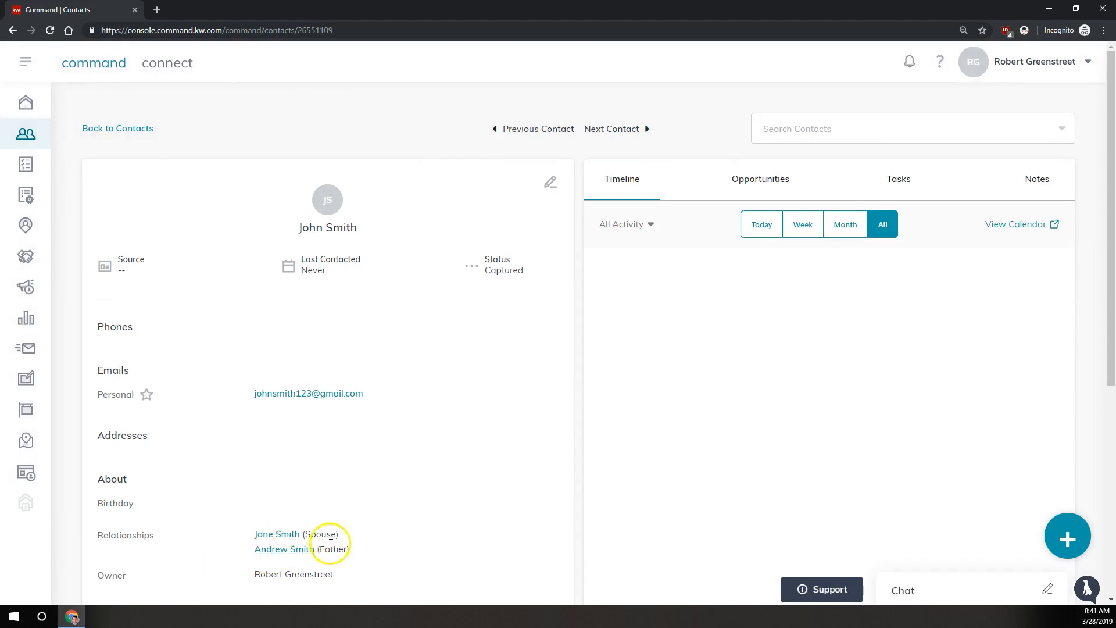
On the father's contact, change the relationship to the husband from Child to Son and save.
left_click(292, 550)
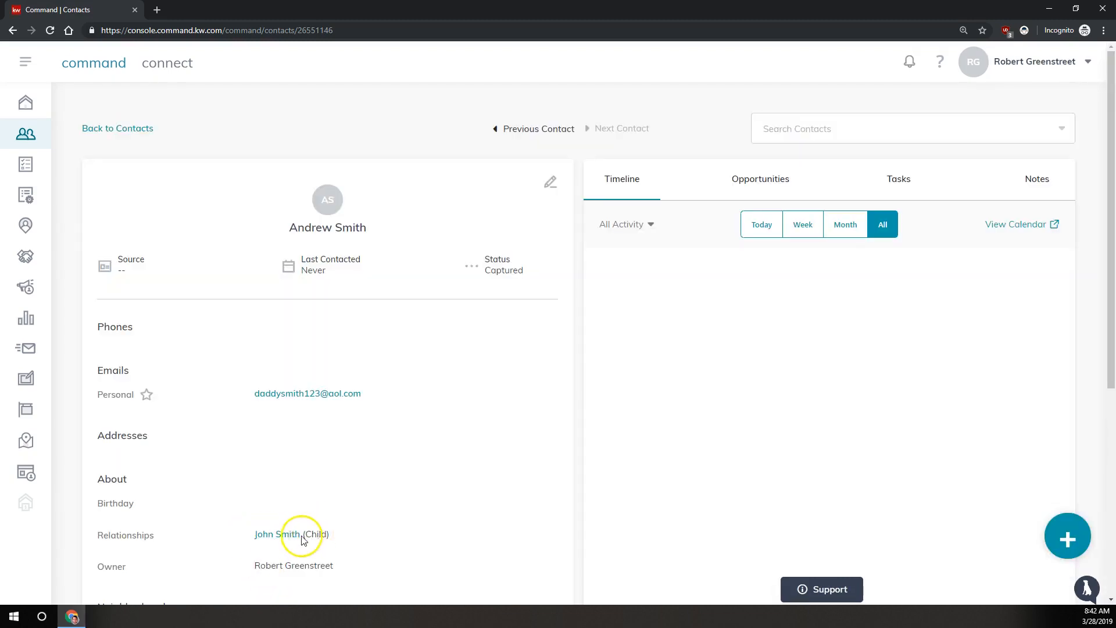
left_click(297, 538)
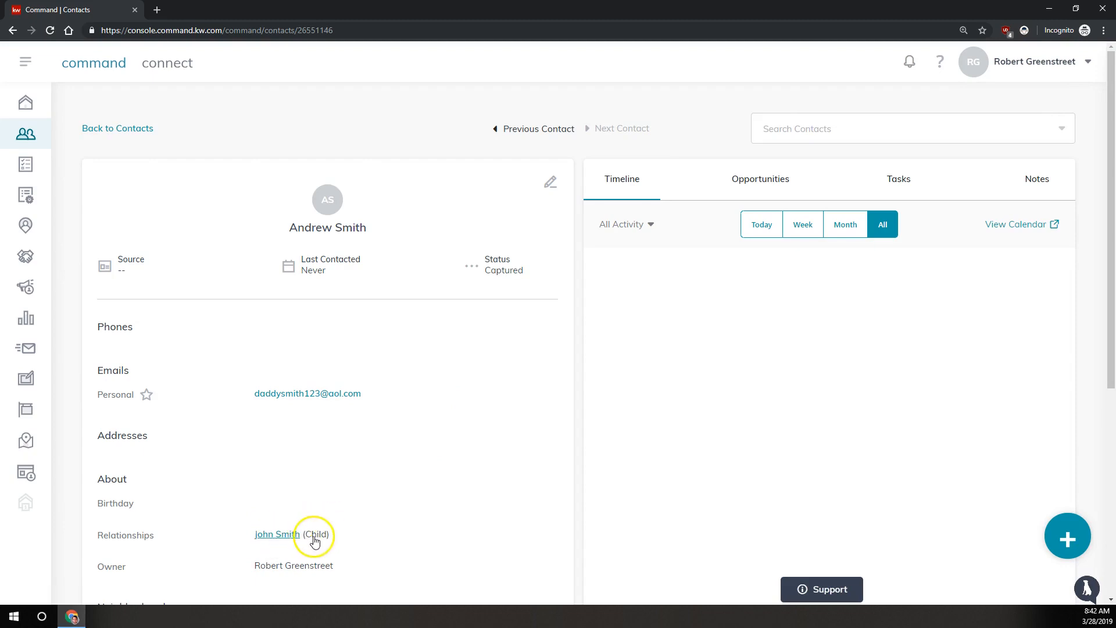
left_click(550, 184)
scroll(505, 225, "down", 9)
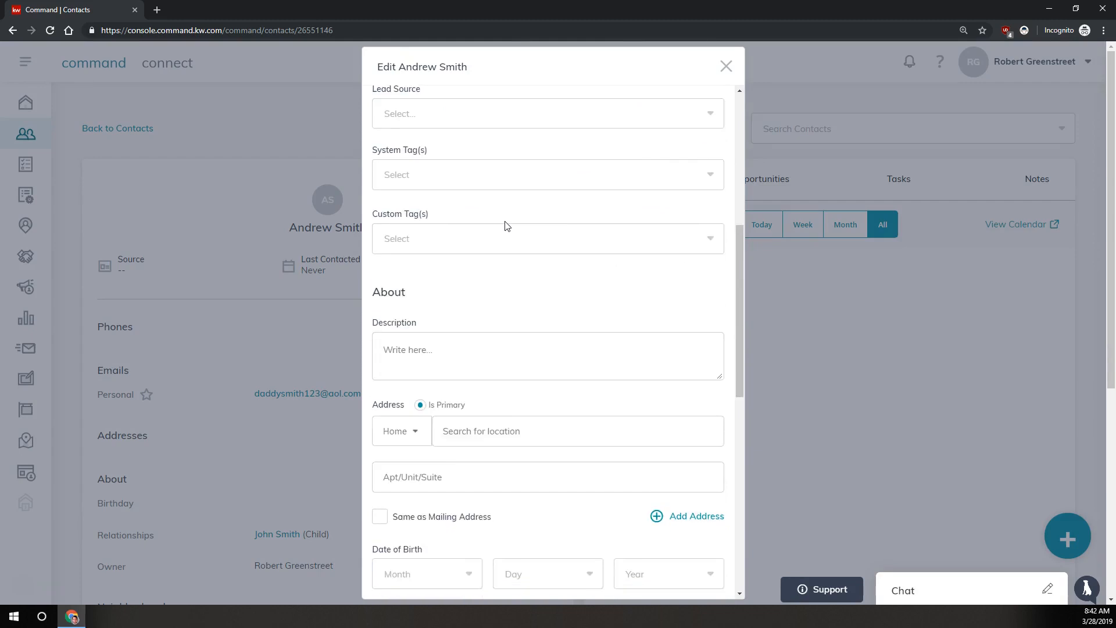
scroll(505, 225, "down", 6)
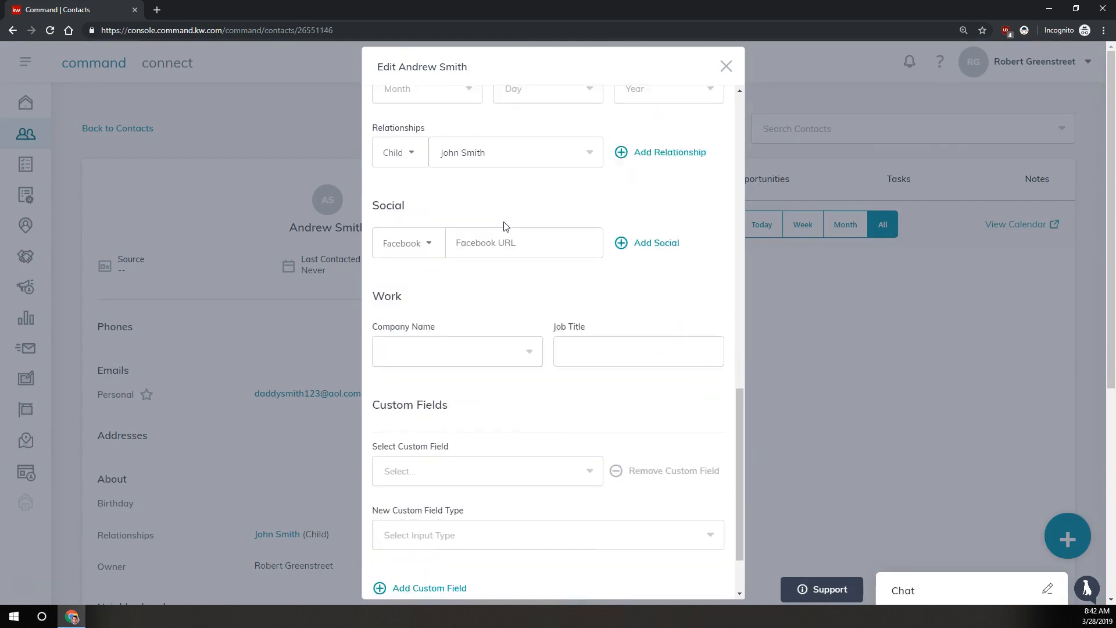
scroll(503, 224, "up", 2)
left_click(410, 262)
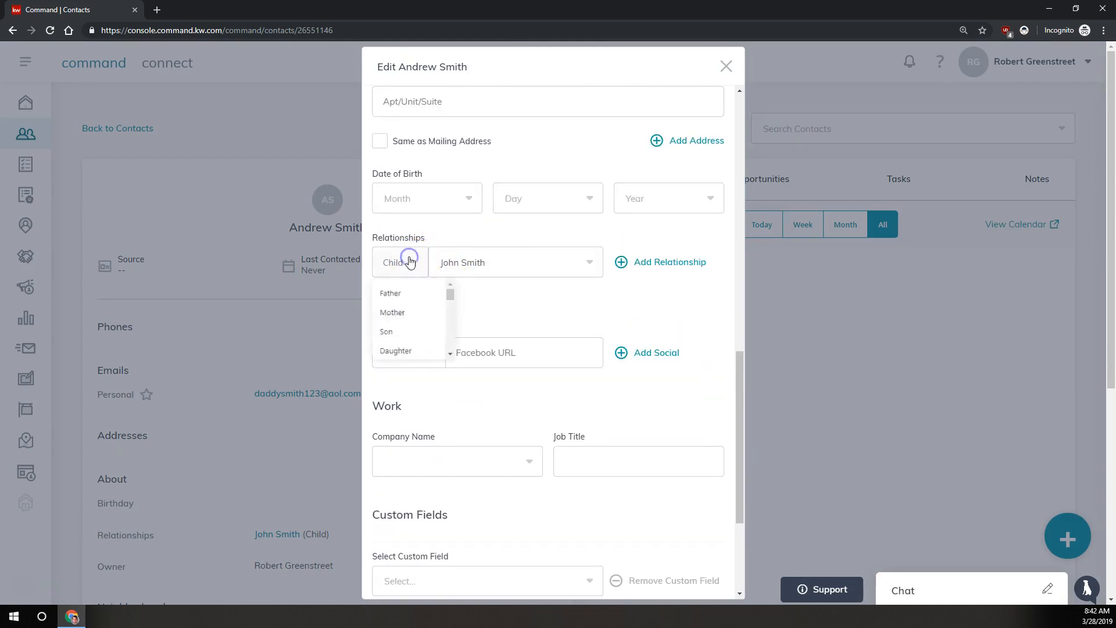
left_click(387, 331)
scroll(412, 321, "down", 4)
left_click(651, 555)
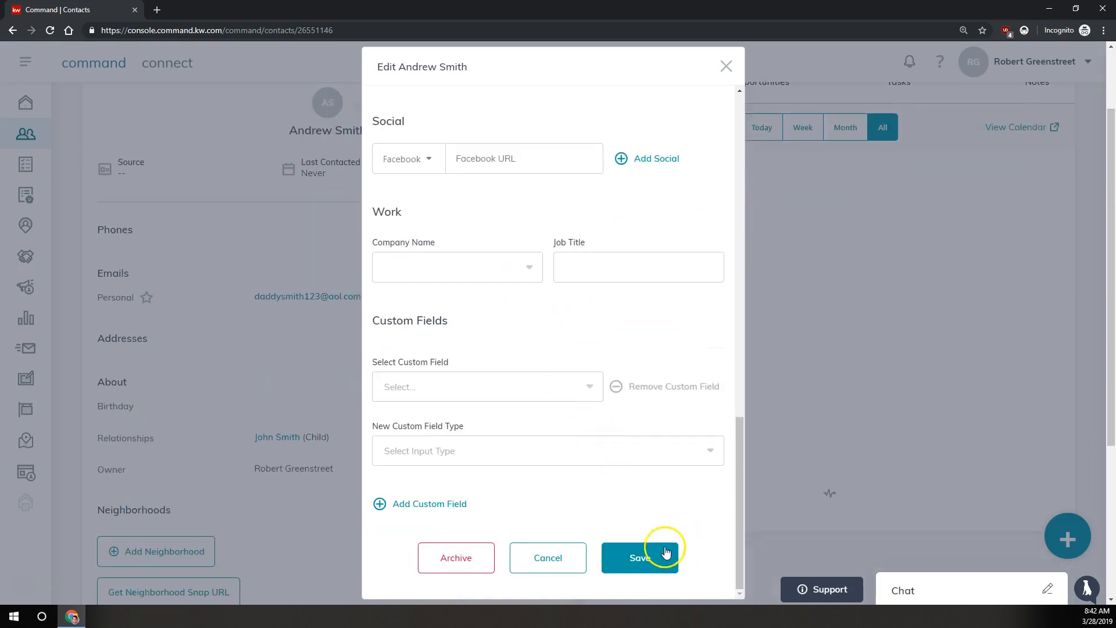